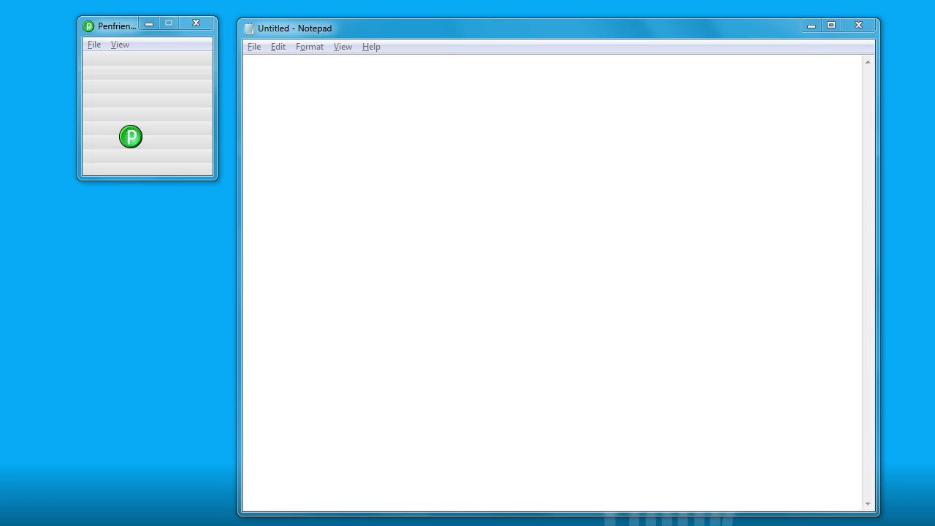
Step: Bring up Penfriend's preferences from its views and settings list, then confirm and close them
left_click_drag(109, 31, 110, 32)
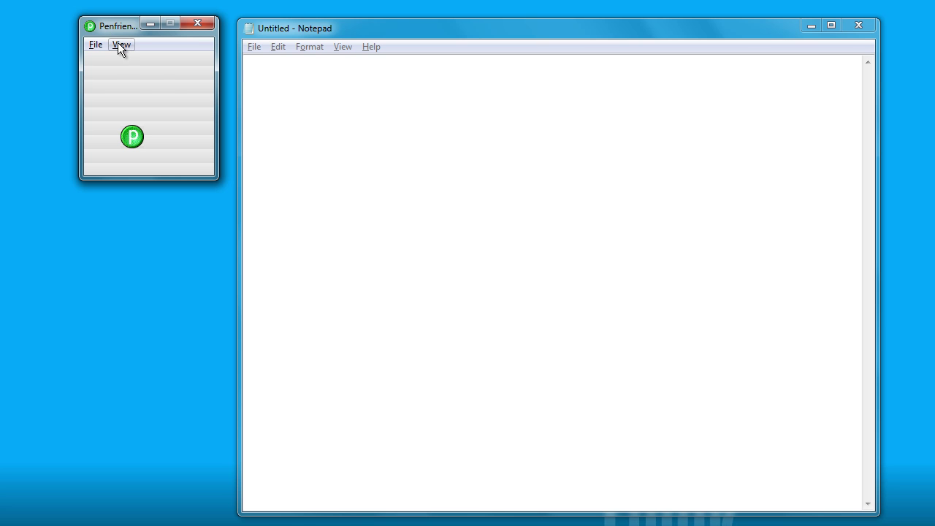
left_click(121, 45)
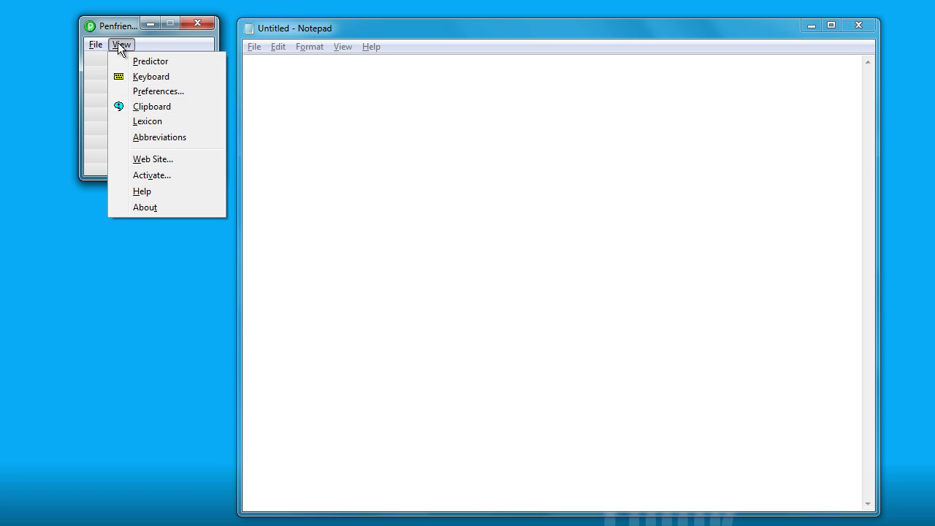
left_click(149, 92)
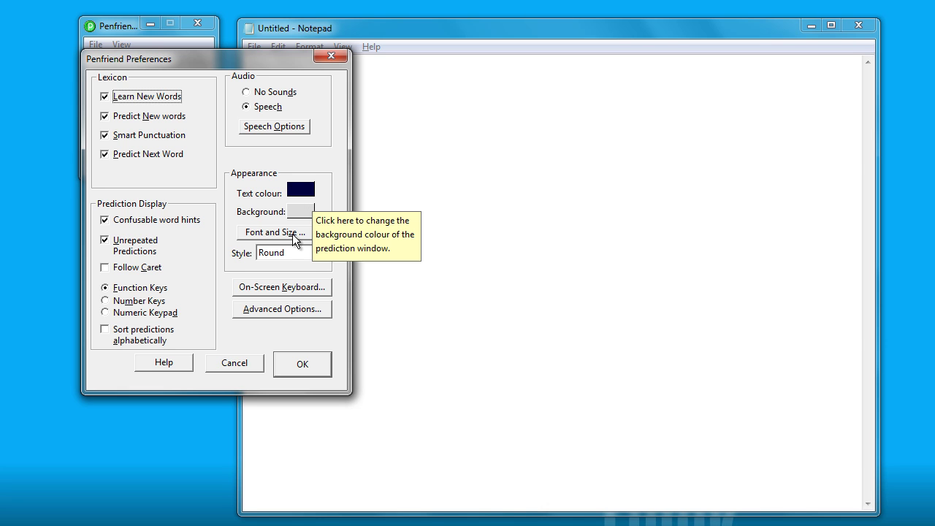
left_click(296, 361)
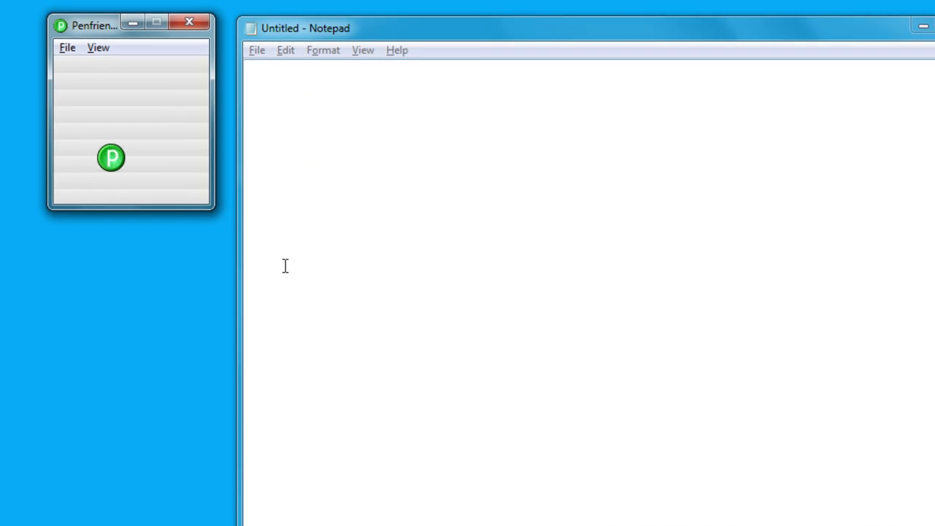
Step: Enter 'penfriend helps' in Notepad from 'penf' and 'hel', stretching predictions to twelve suggestions
left_click(268, 102)
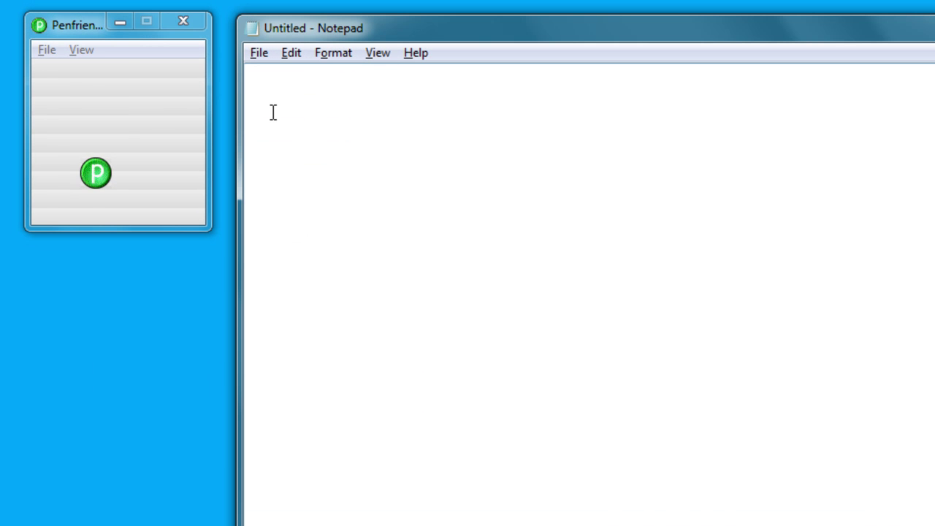
type("p")
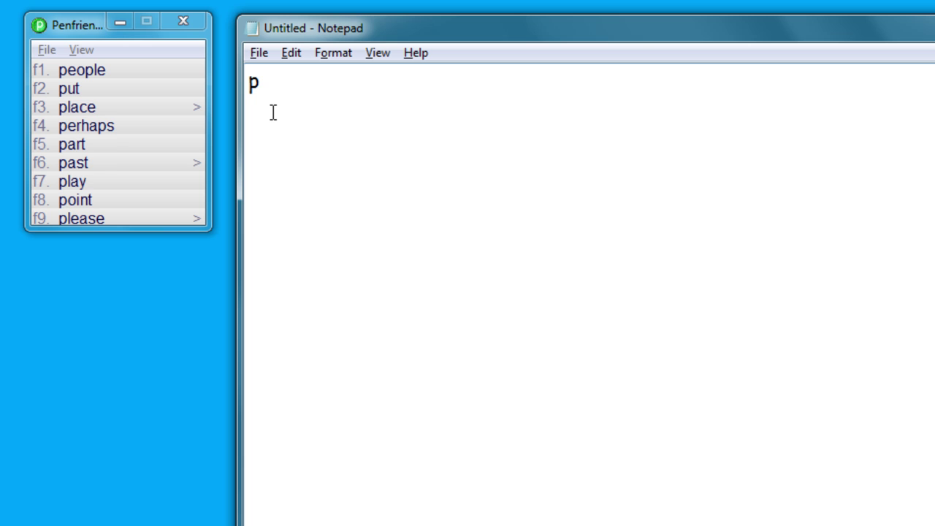
type("en")
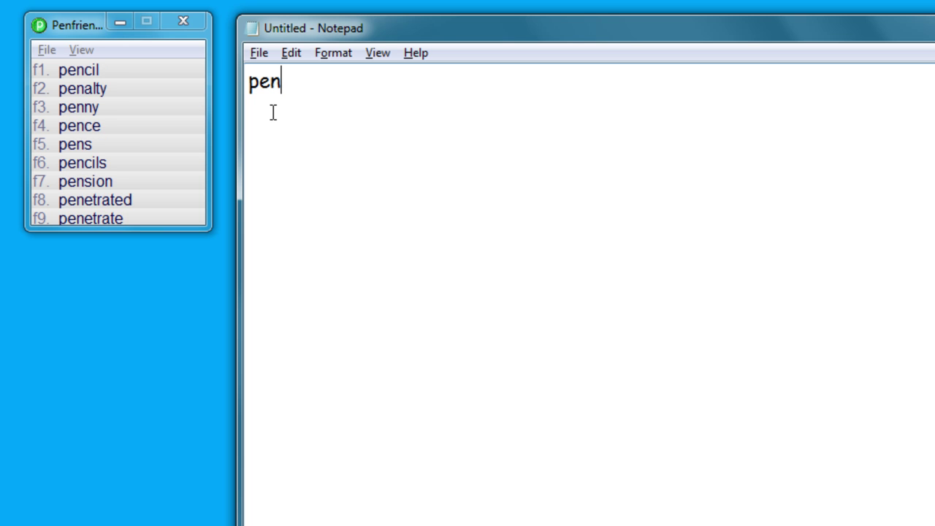
type("f")
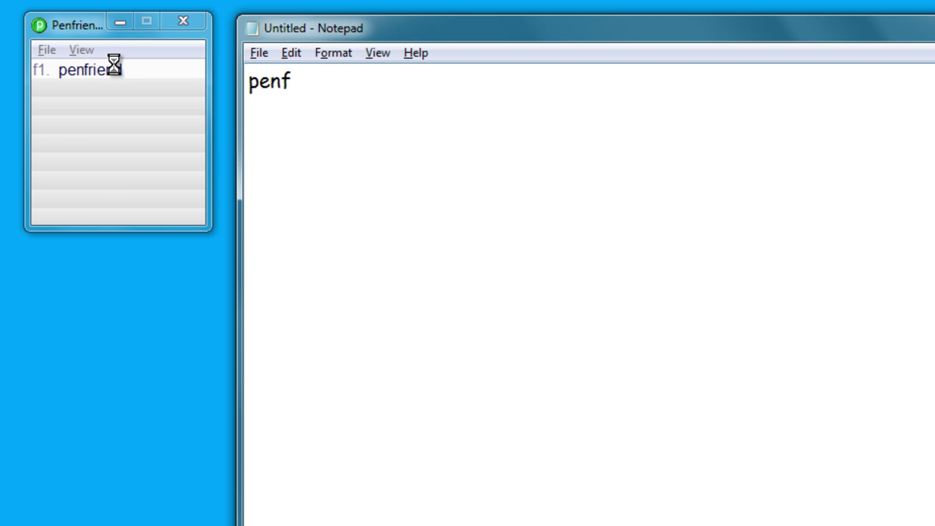
mouse_move(114, 64)
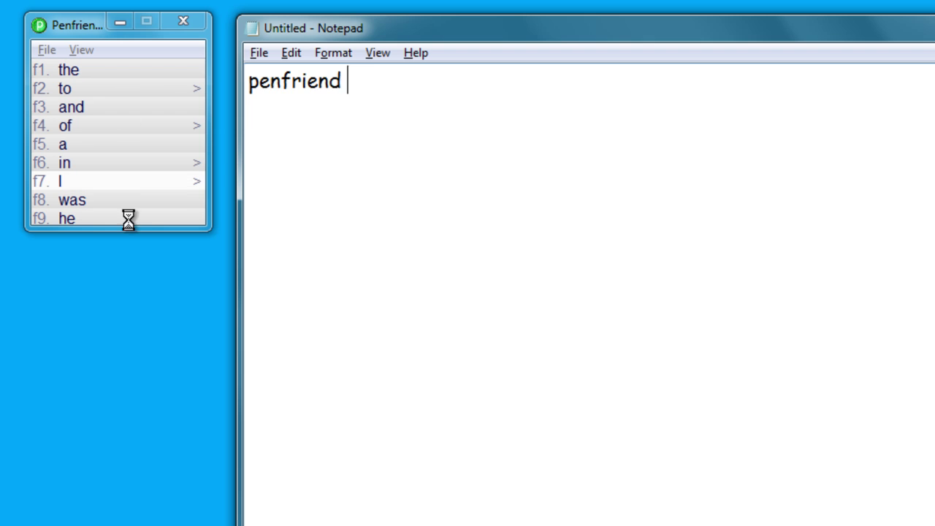
left_click_drag(143, 229, 145, 290)
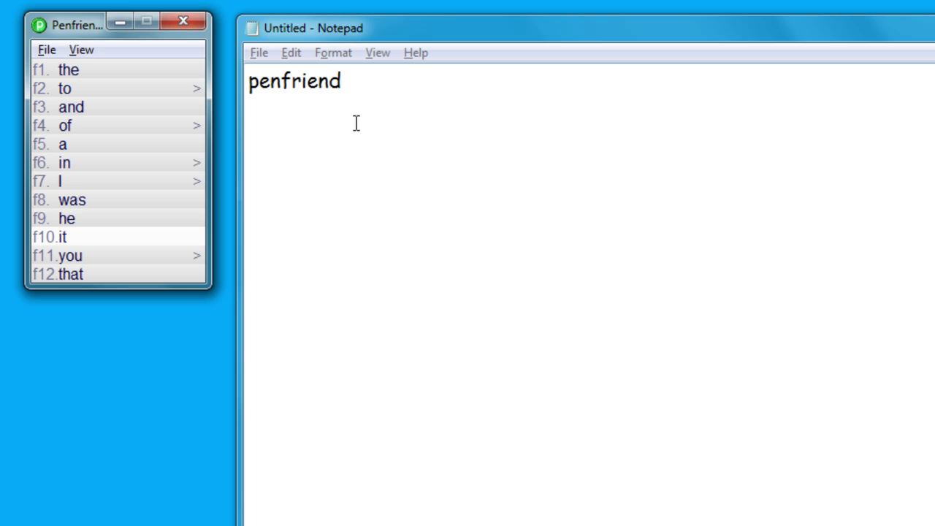
left_click(373, 93)
type("h")
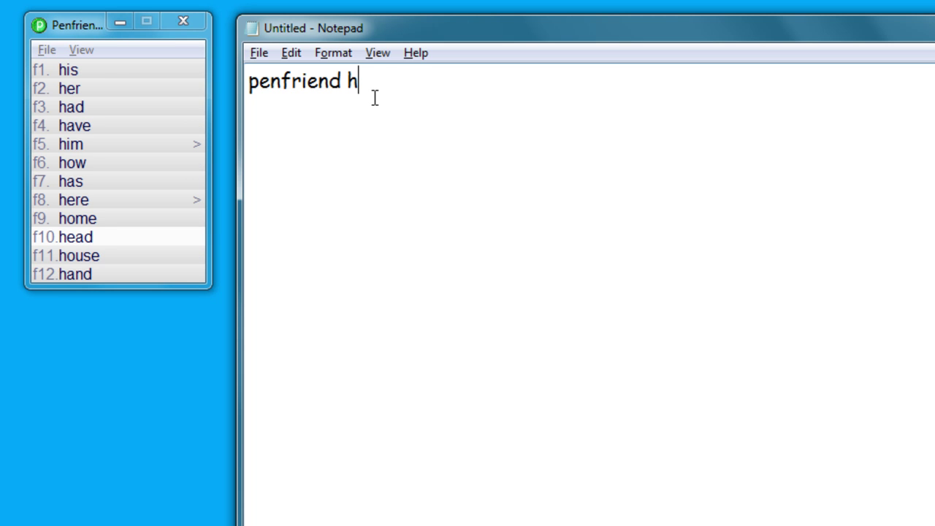
type("e")
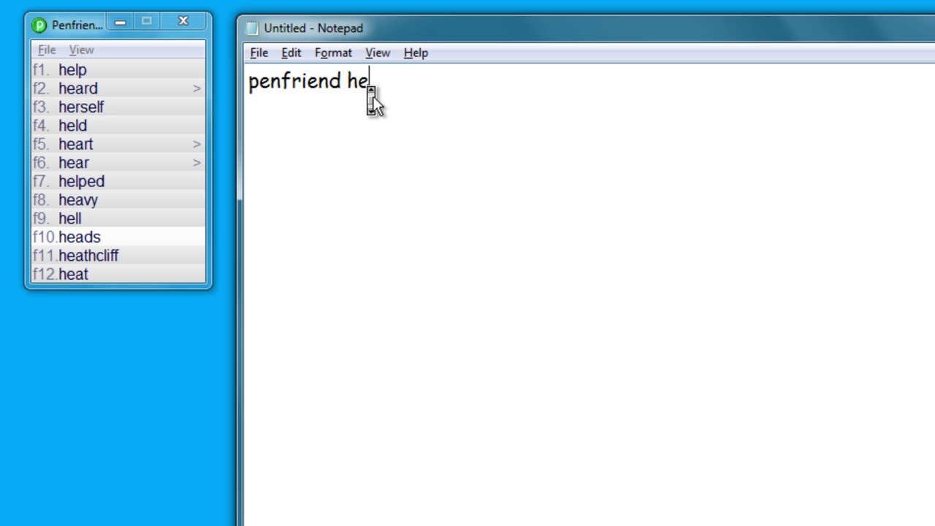
type("l")
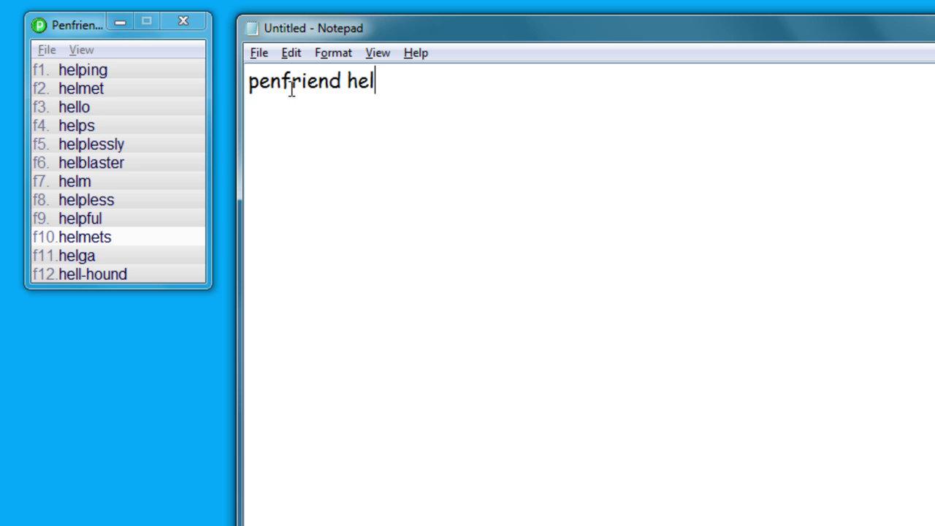
left_click(75, 123)
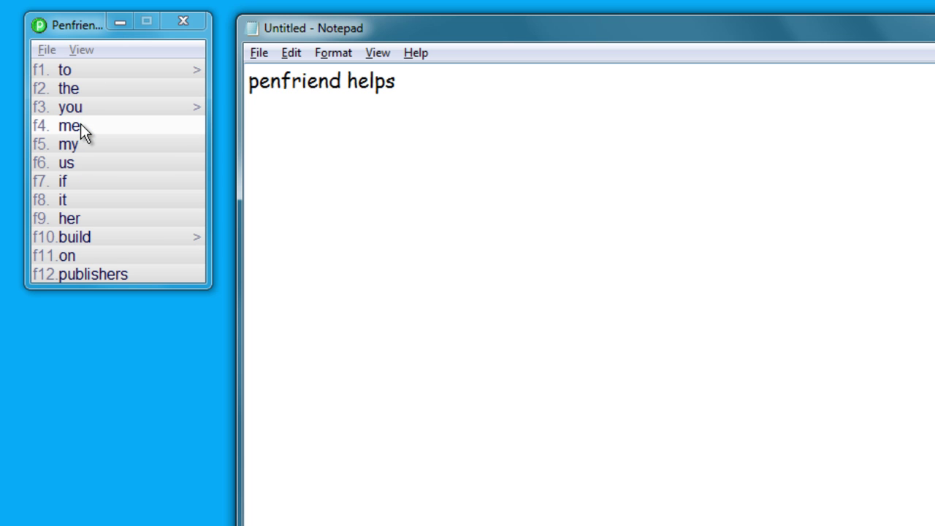
Step: Add 'me with my spelling and grammar.' using predicted words, completing 'spe' and 'gram'
left_click(80, 126)
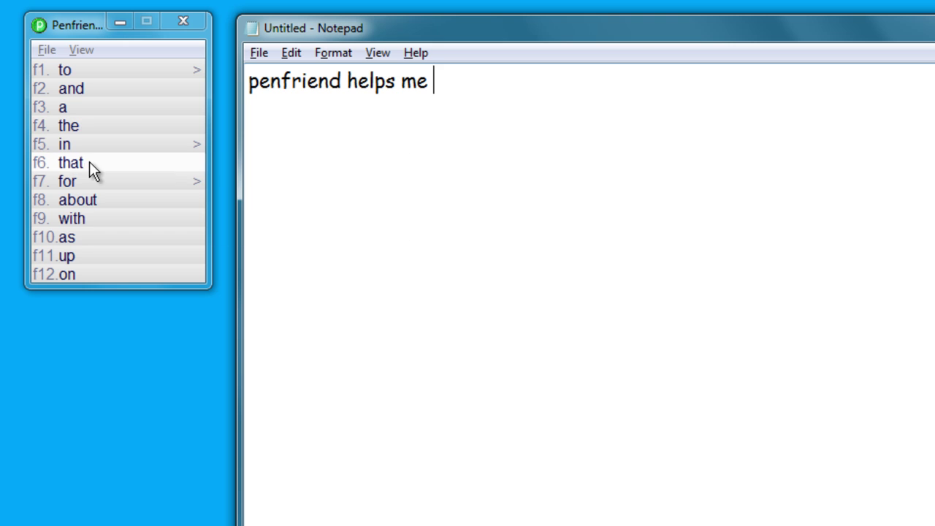
left_click(84, 217)
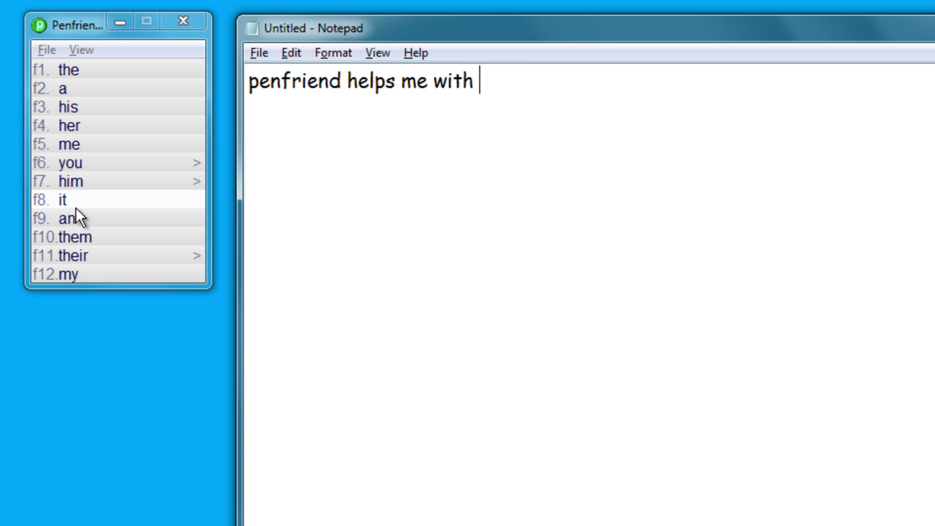
left_click(69, 276)
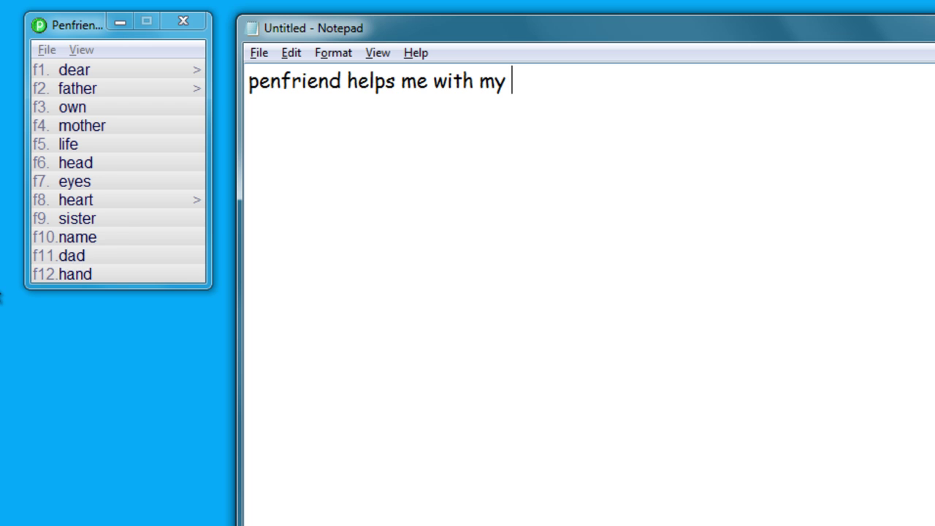
type("s")
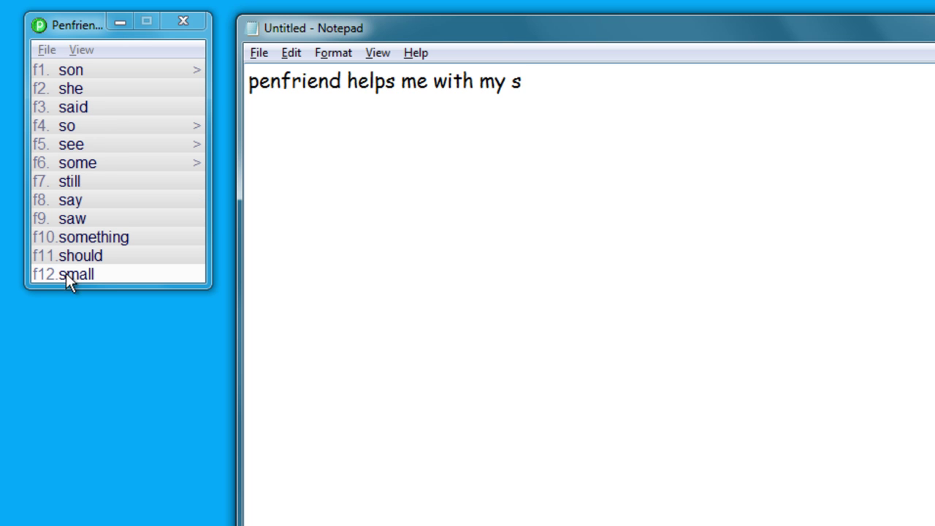
type("p")
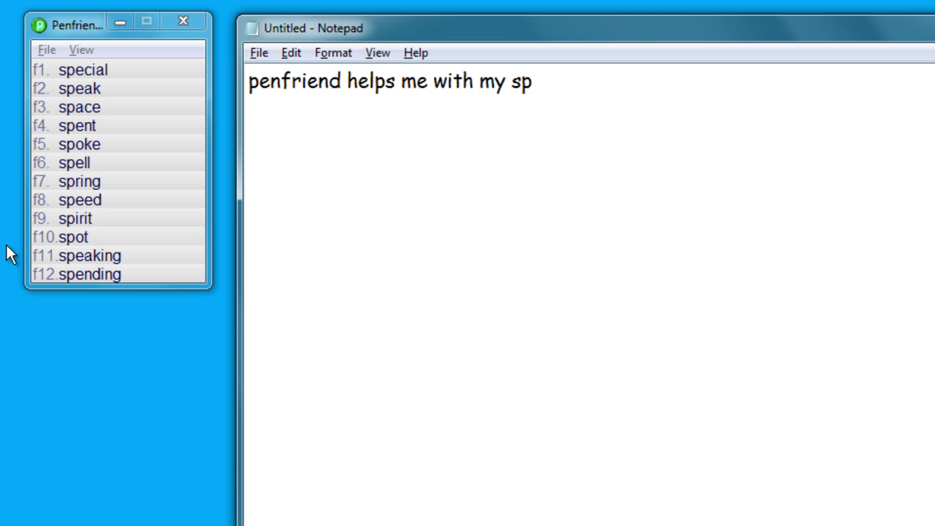
type("e")
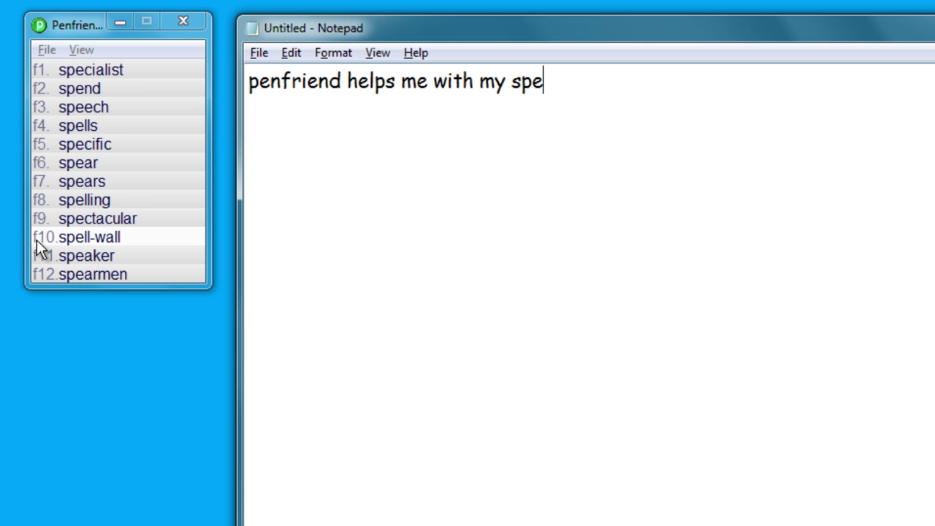
left_click(78, 197)
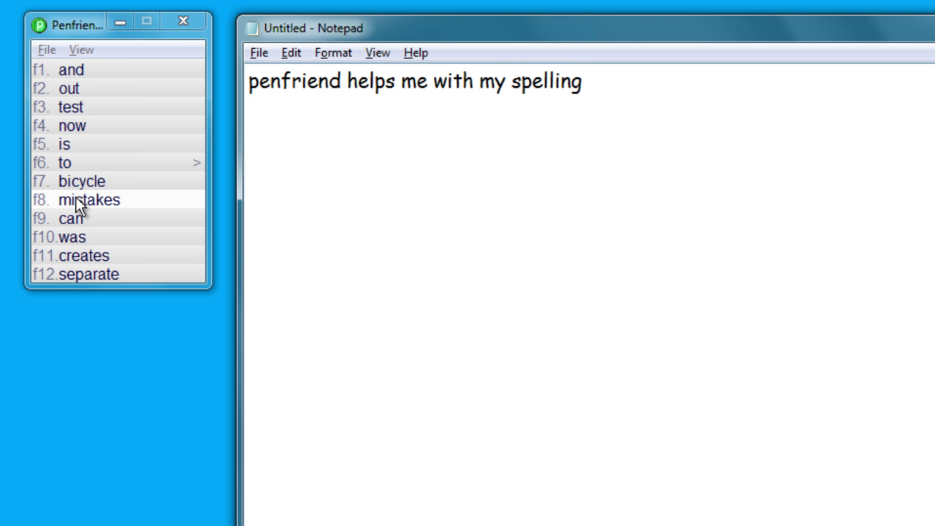
left_click(93, 68)
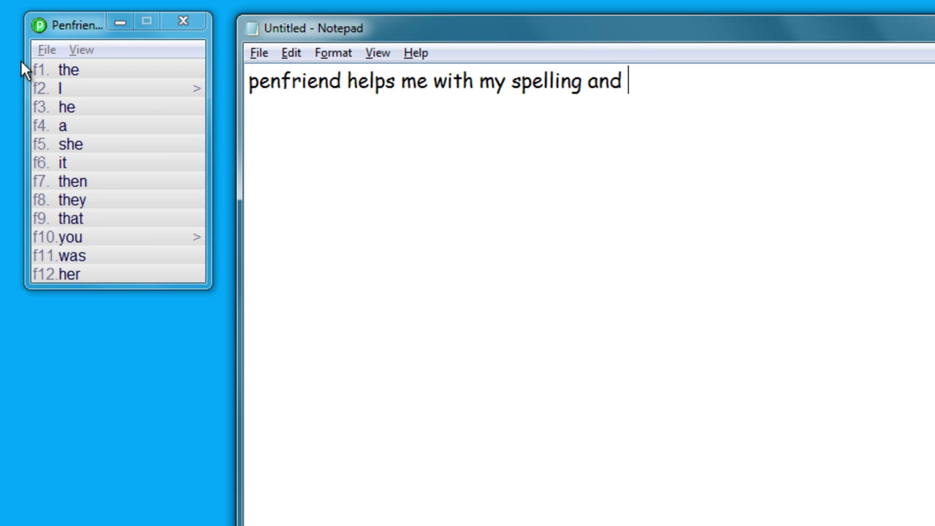
type("gr")
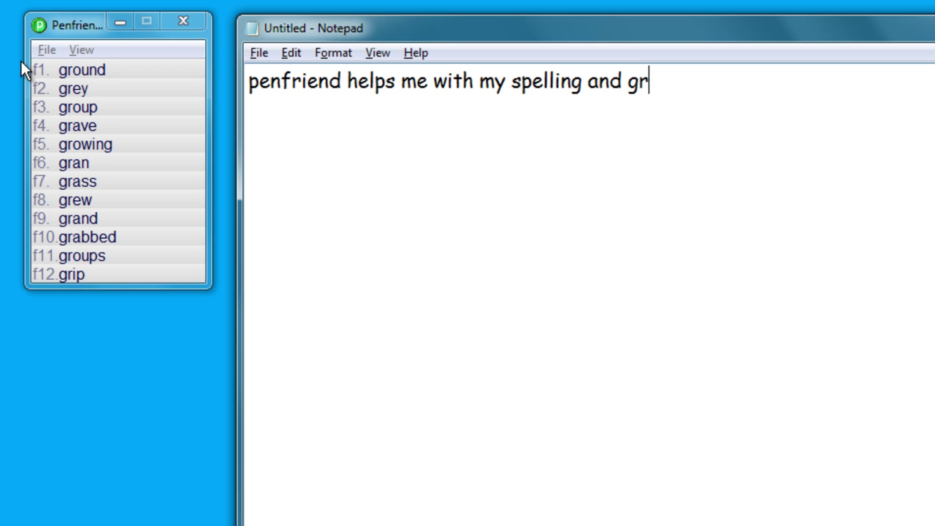
type("a")
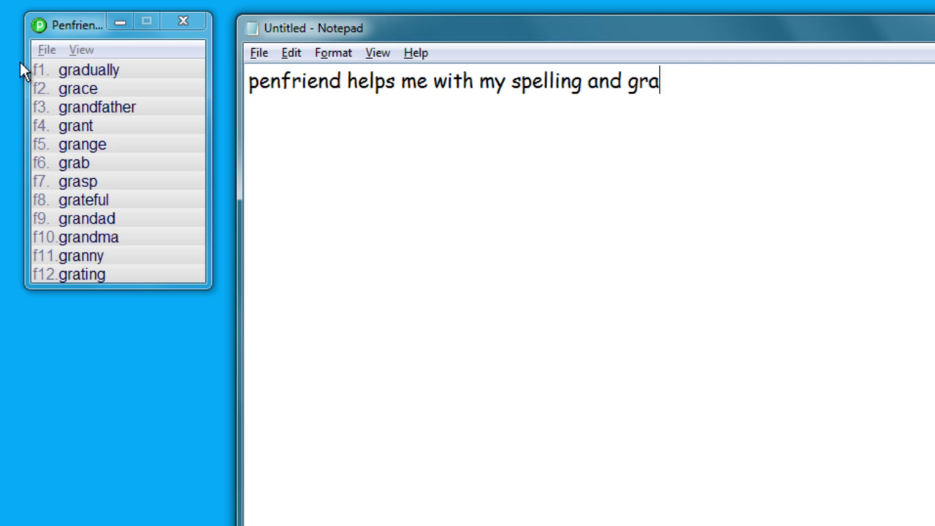
type("m")
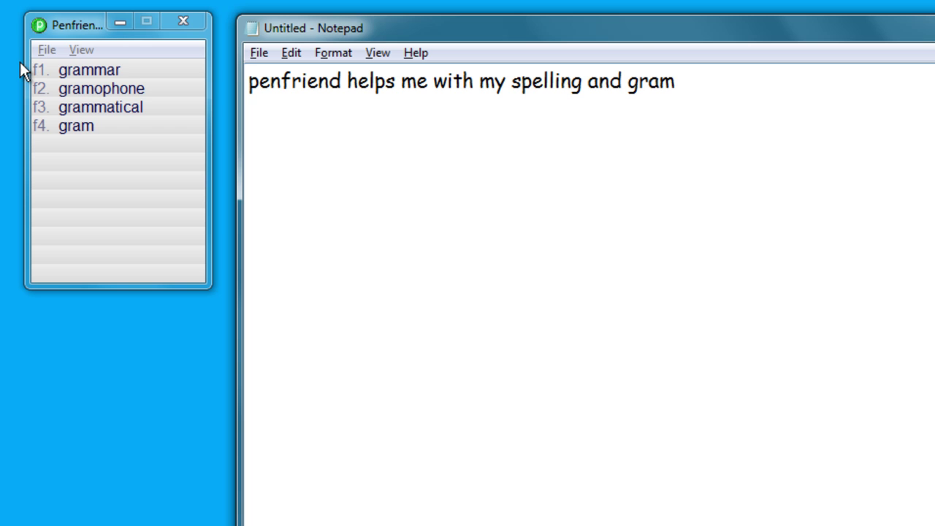
left_click(51, 71)
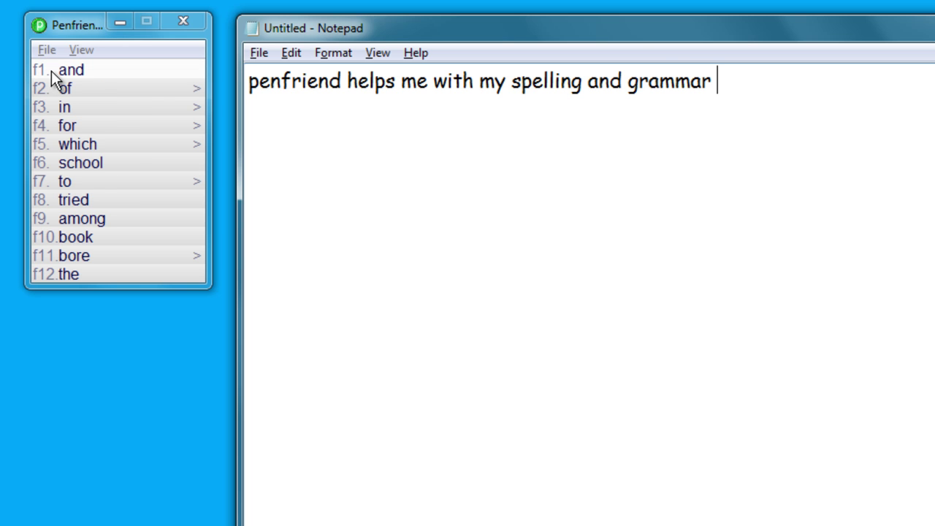
type(".")
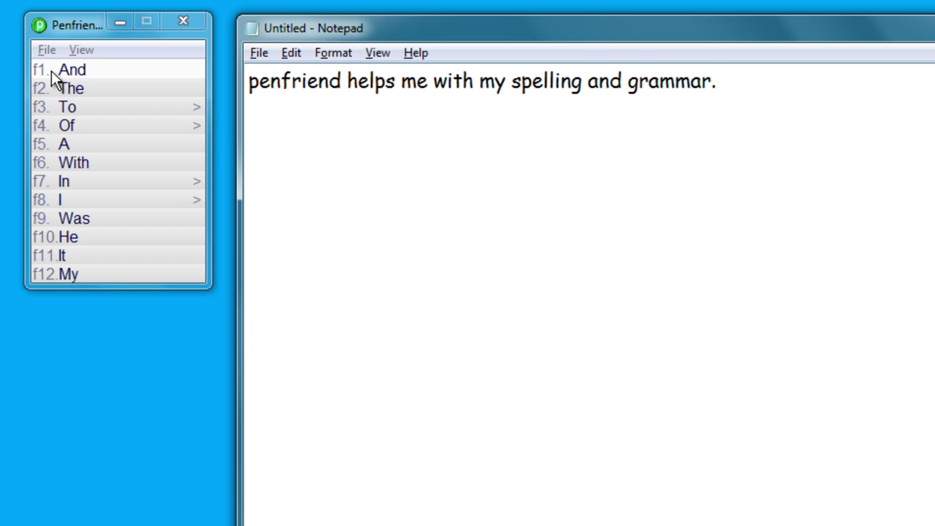
Step: Replace the lowercase 'p' at the start of the sentence with a capital 'P'
left_click(249, 86)
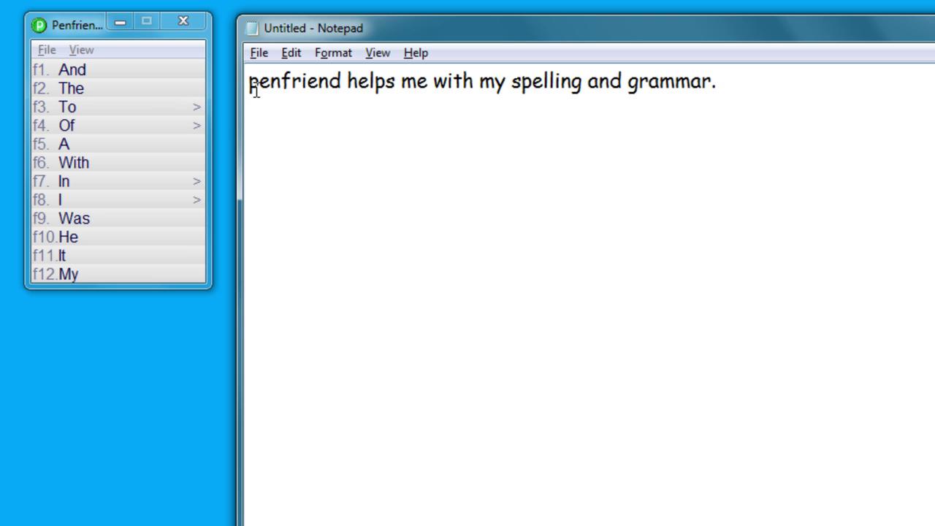
key("Delete")
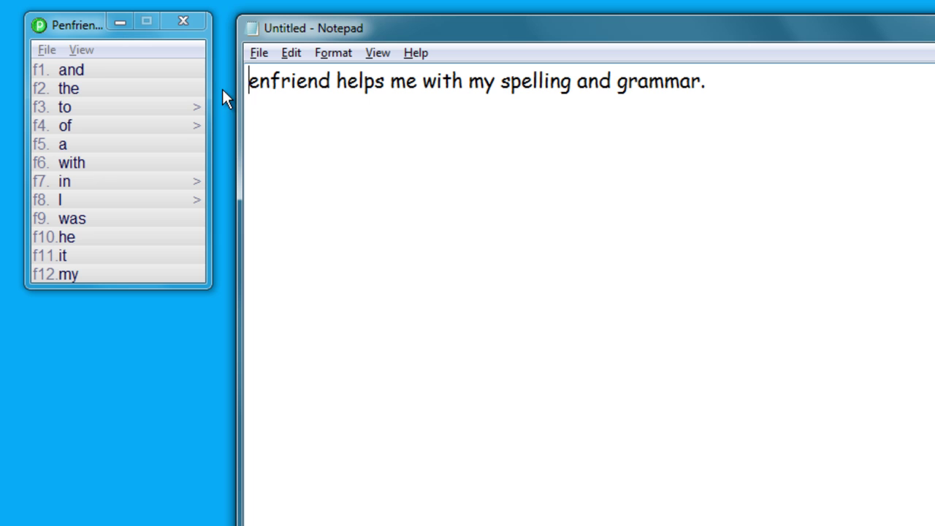
type("P")
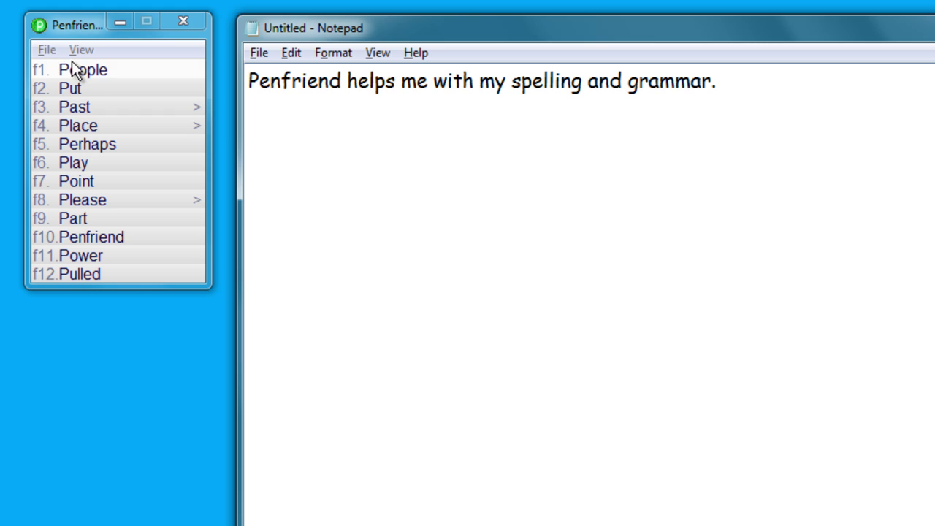
left_click(46, 50)
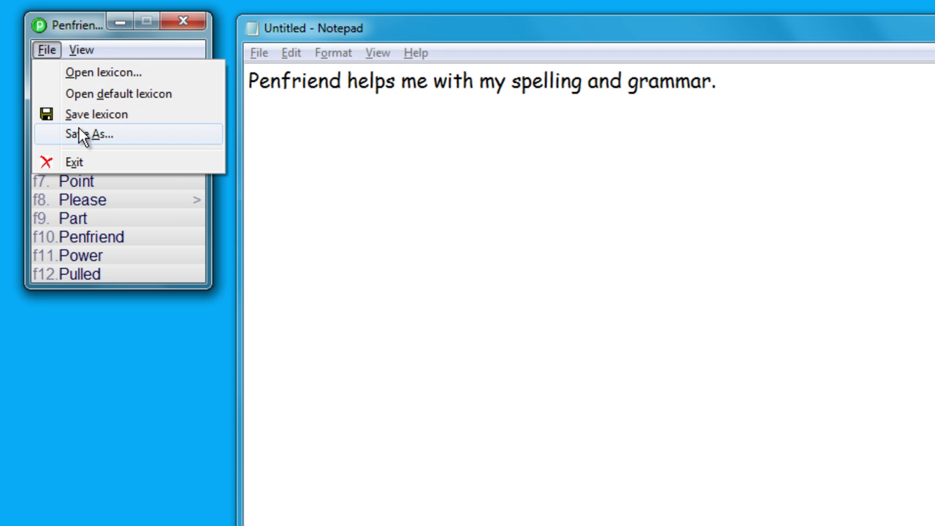
Step: Choose Save As for the lexicon, proposing 'My Penfriend Lexicon.lex' in Documents
left_click(79, 134)
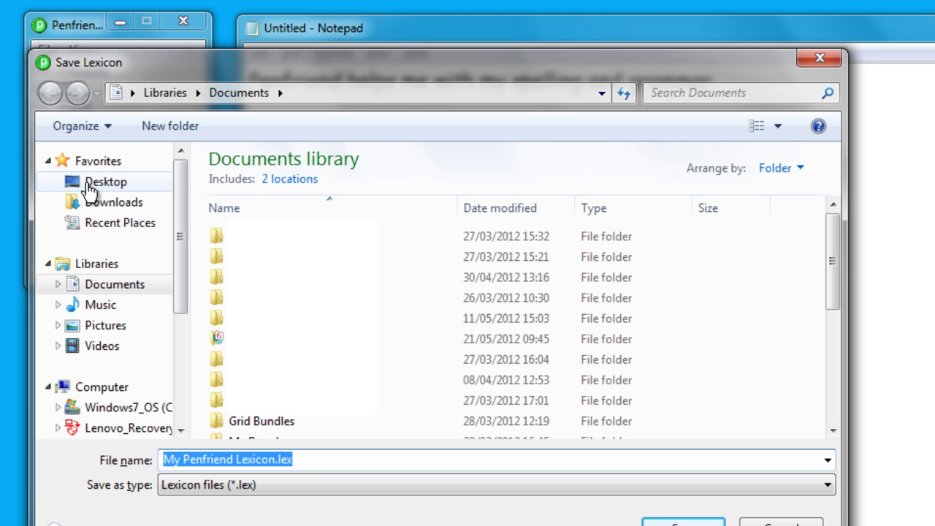
Step: Add a new folder in Documents named 'My Penfriend Lexicons'
left_click(165, 130)
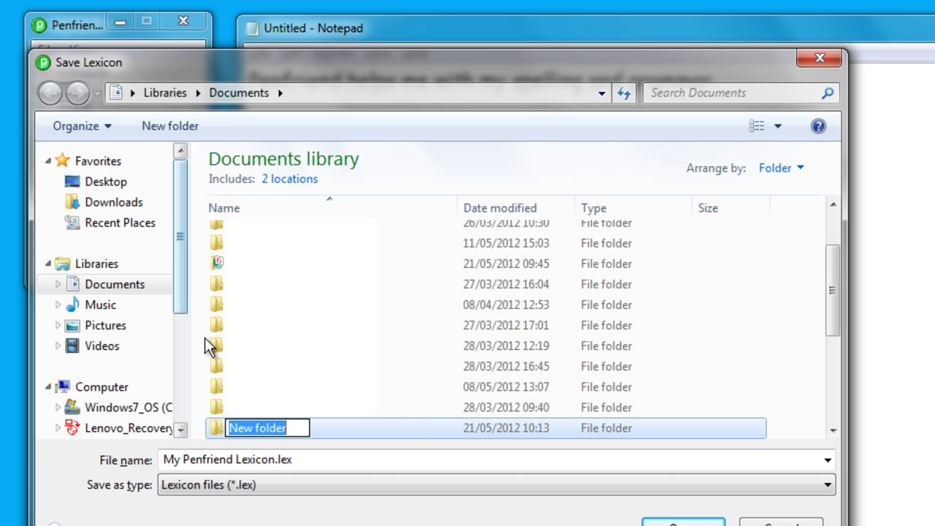
type("M")
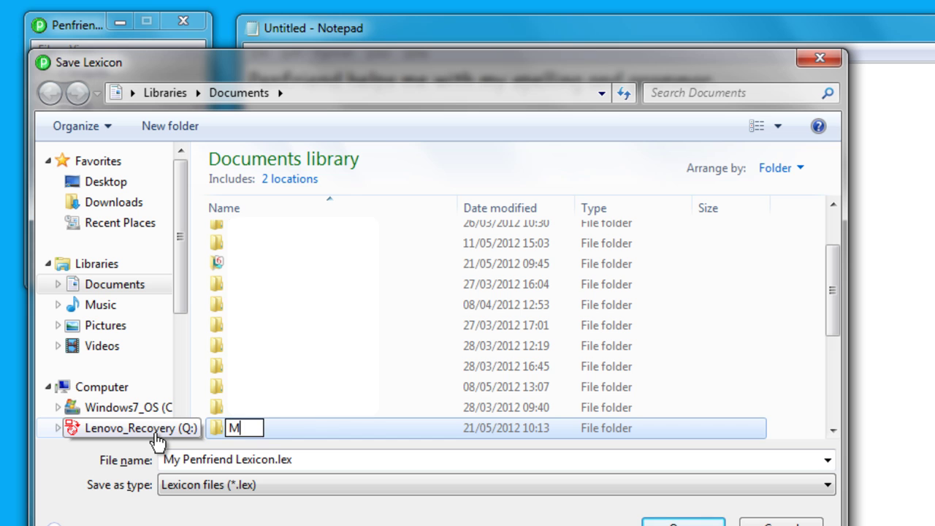
type("y Pen")
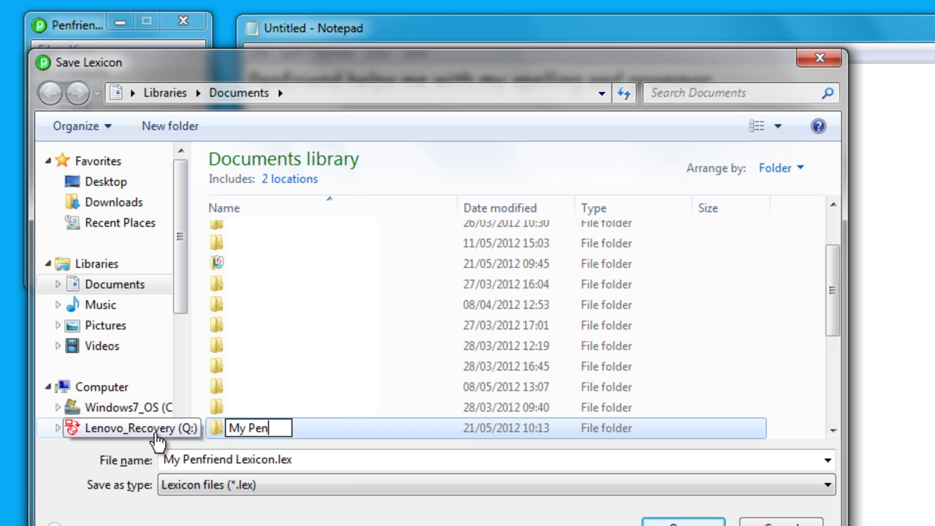
type("friend Lexicons")
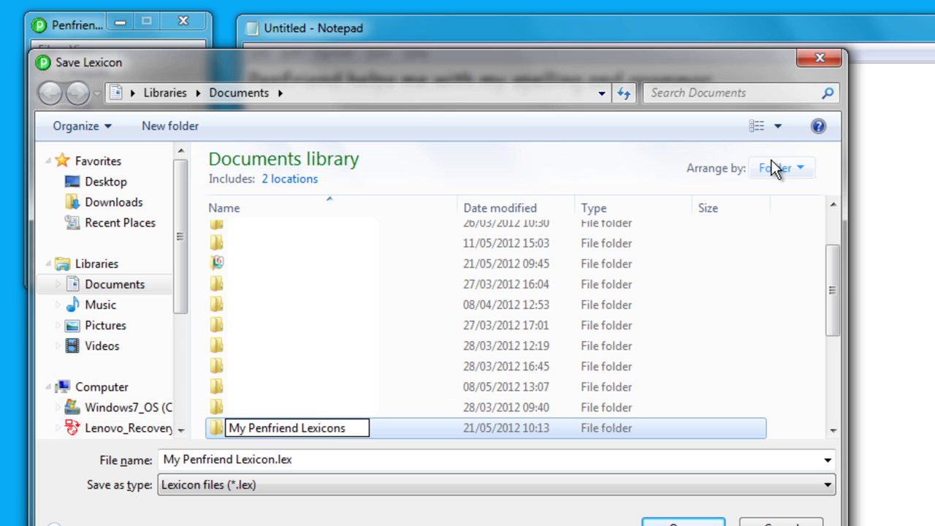
Step: Switch to Medium Icons, enter My Penfriend Lexicons and save My Penfriend Lexicon.lex there
left_click(775, 126)
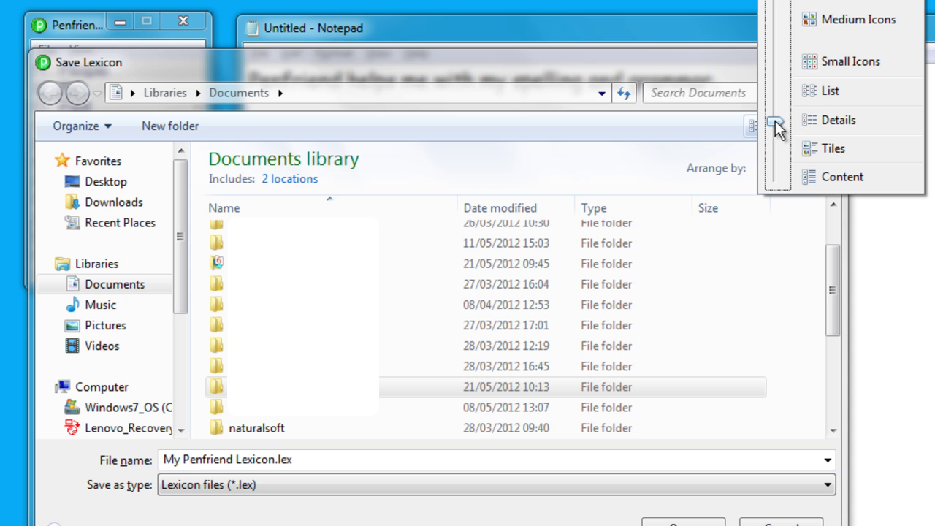
left_click(825, 16)
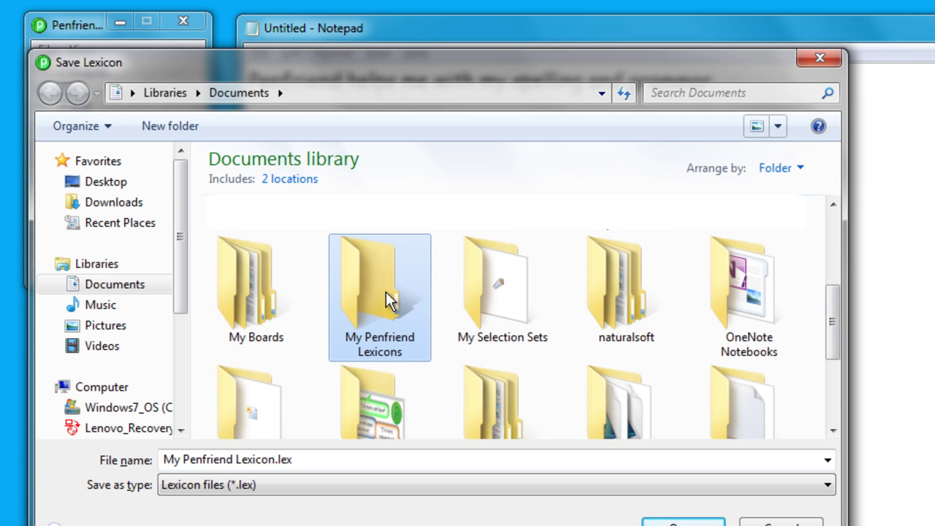
double_click(385, 296)
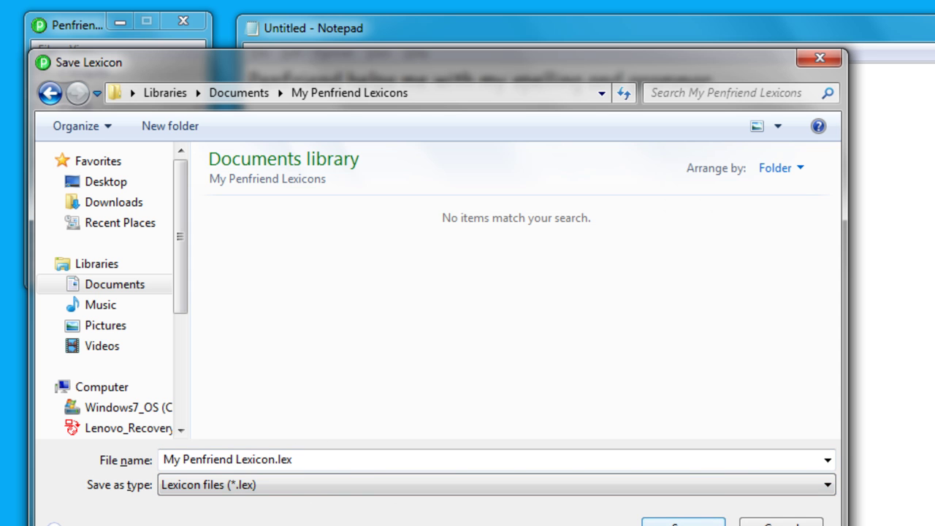
left_click(687, 523)
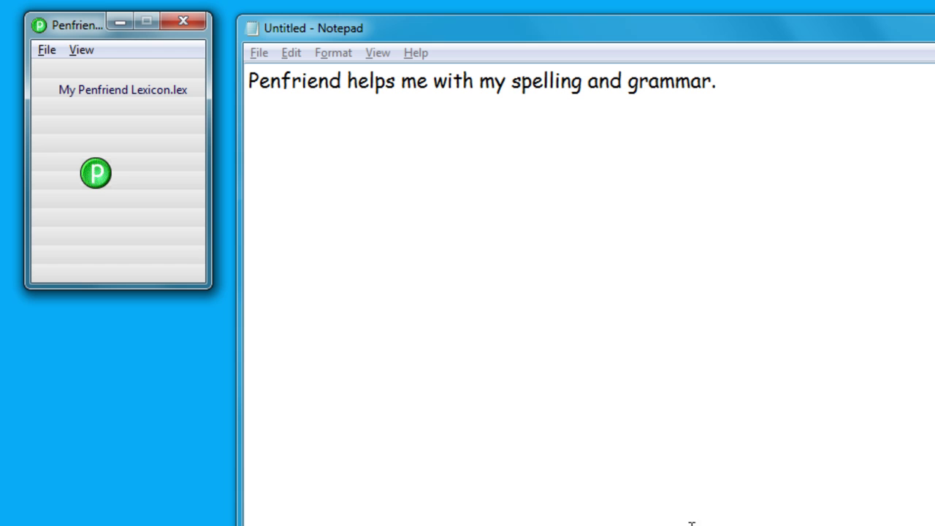
Step: Return to the end of the Notepad sentence, then show Penfriend's File menu
left_click(740, 89)
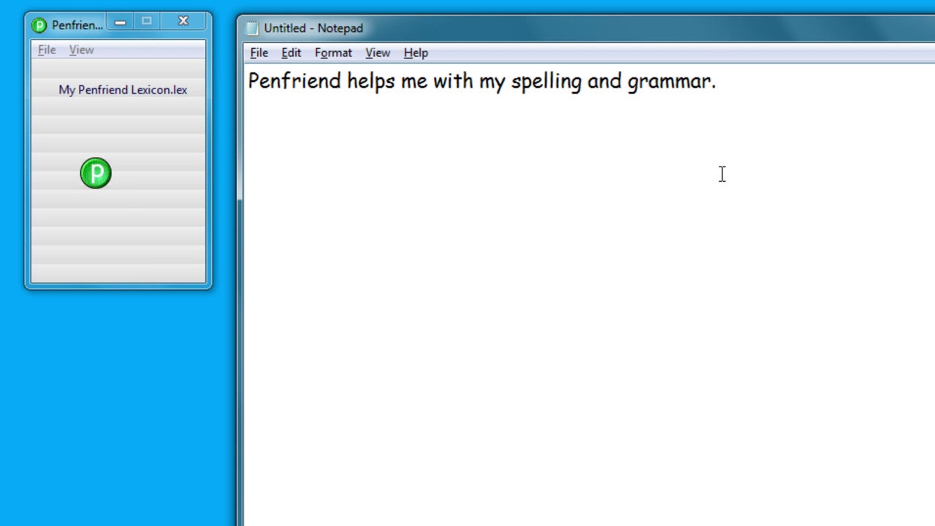
left_click(45, 52)
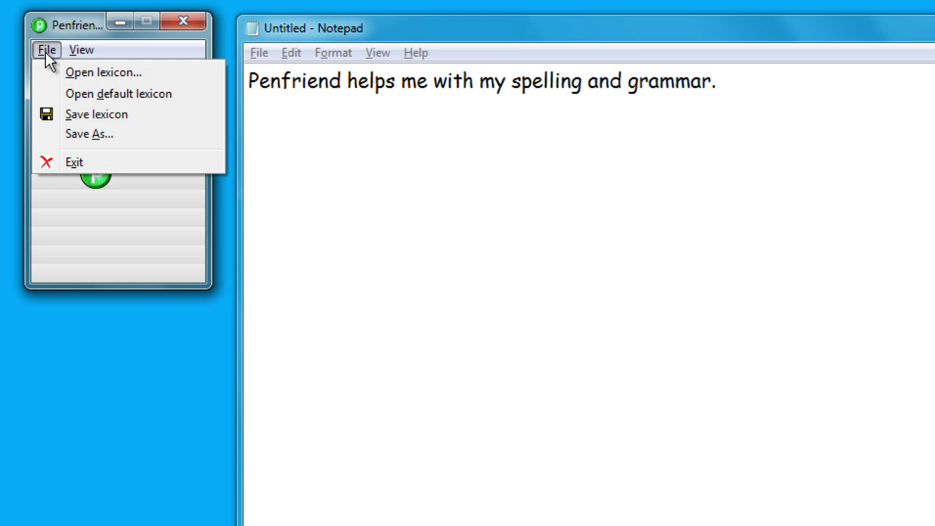
Step: Open en.youth.30k.lex from the Lexicons folder as the active lexicon
left_click(76, 91)
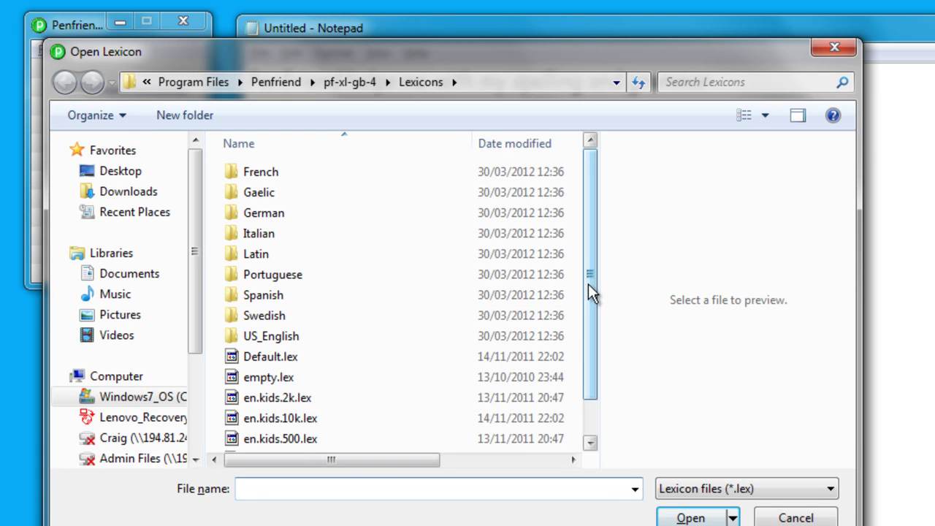
mouse_move(587, 285)
left_mouse_down()
mouse_move(593, 326)
mouse_move(610, 275)
mouse_move(593, 279)
left_mouse_up()
left_click_drag(592, 311, 582, 360)
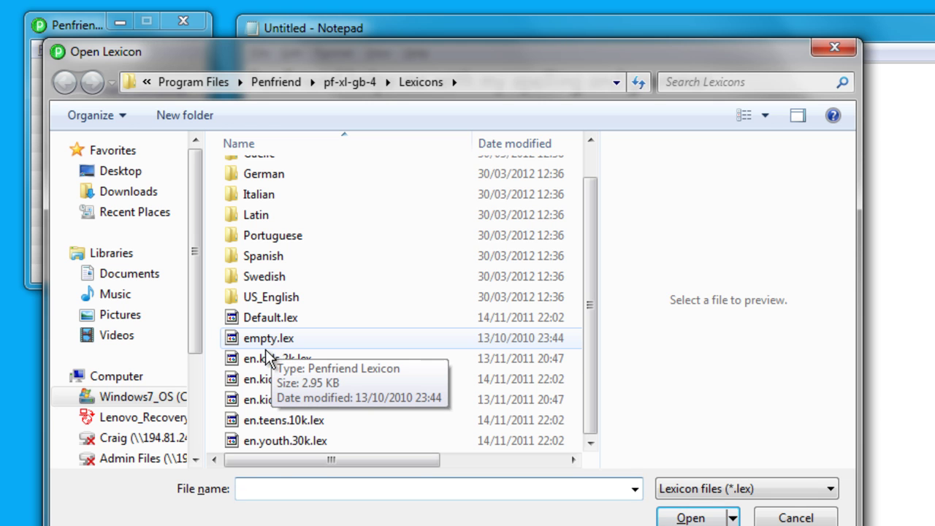
left_click(262, 440)
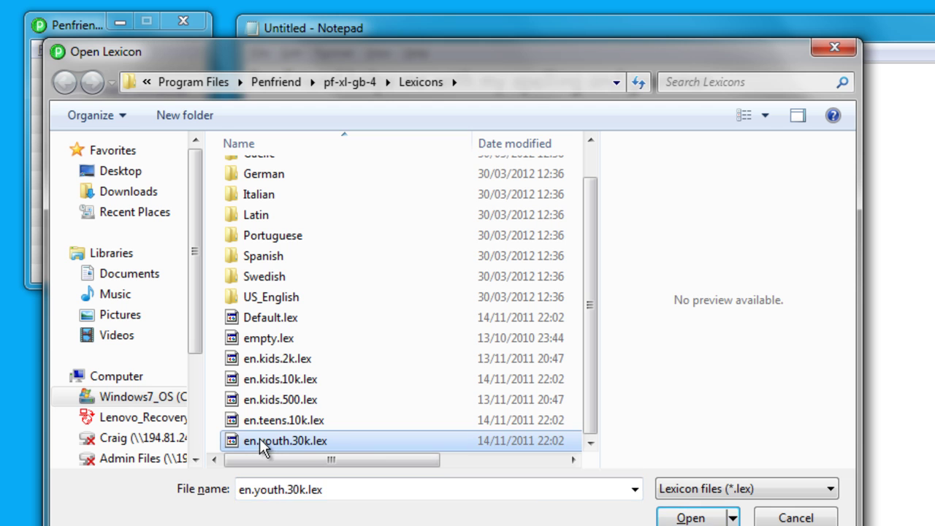
left_click(687, 518)
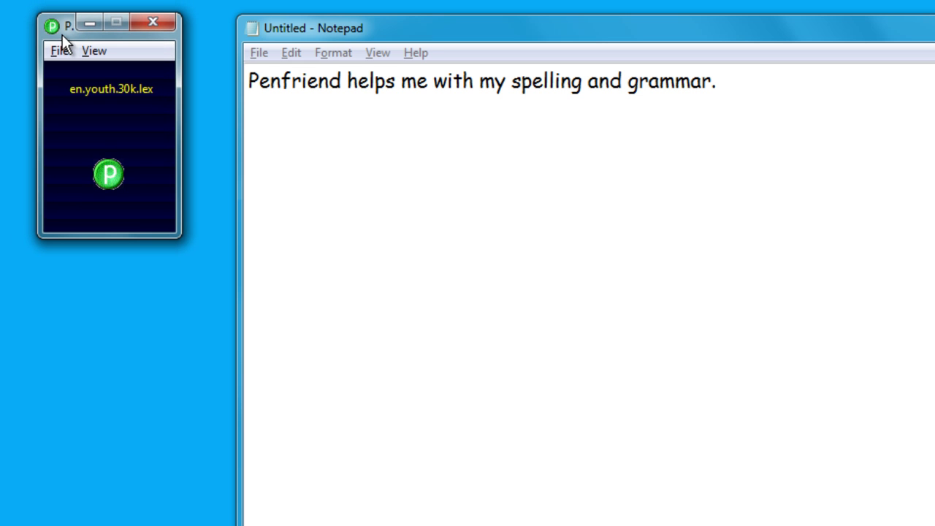
Step: Enlarge the Penfriend window and add 'Penfriend is a good' after the first sentence via predictions
left_click_drag(173, 234, 210, 279)
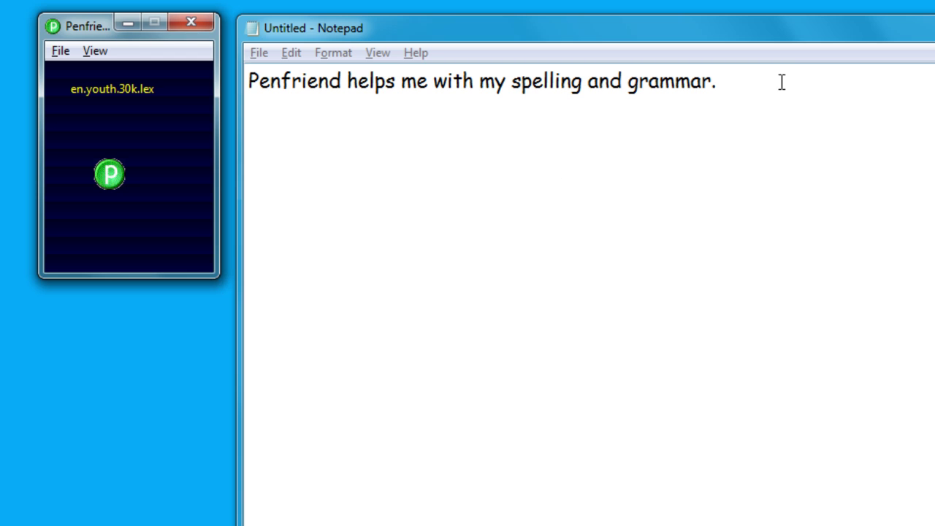
left_click(754, 93)
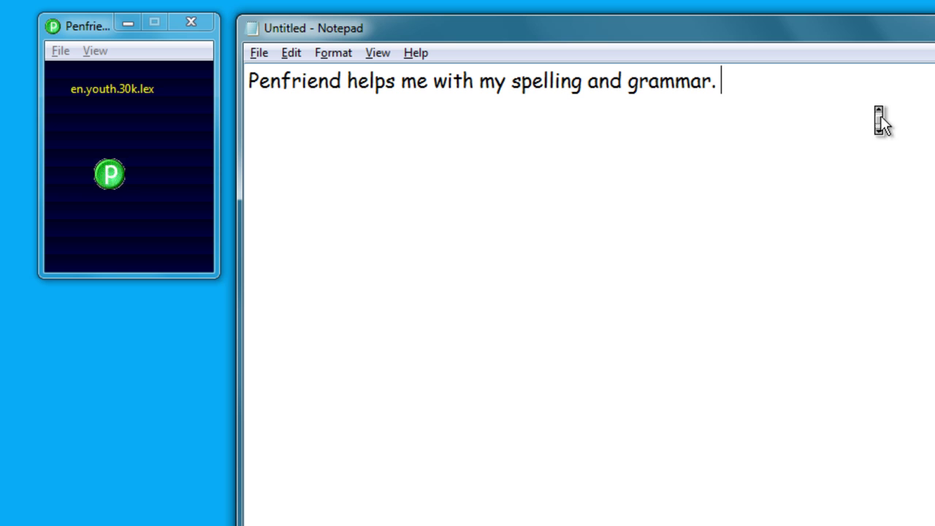
type("P")
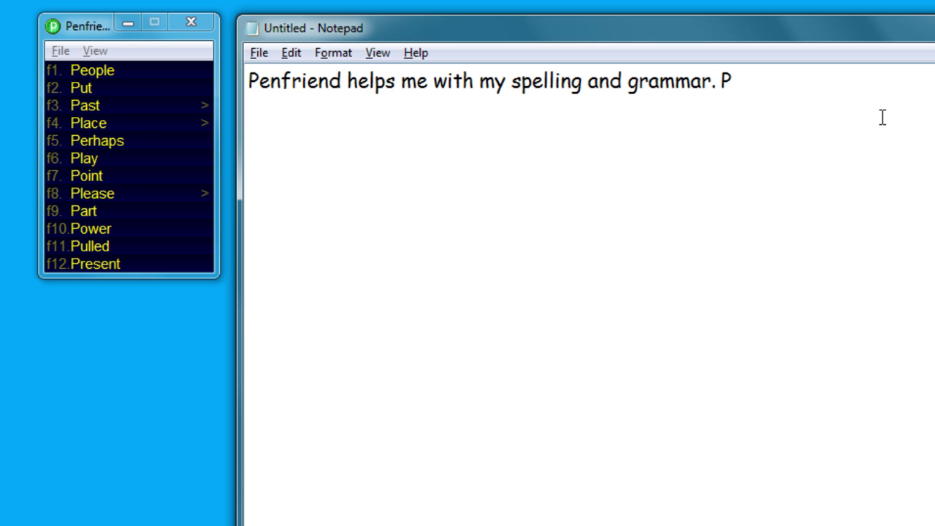
type("e")
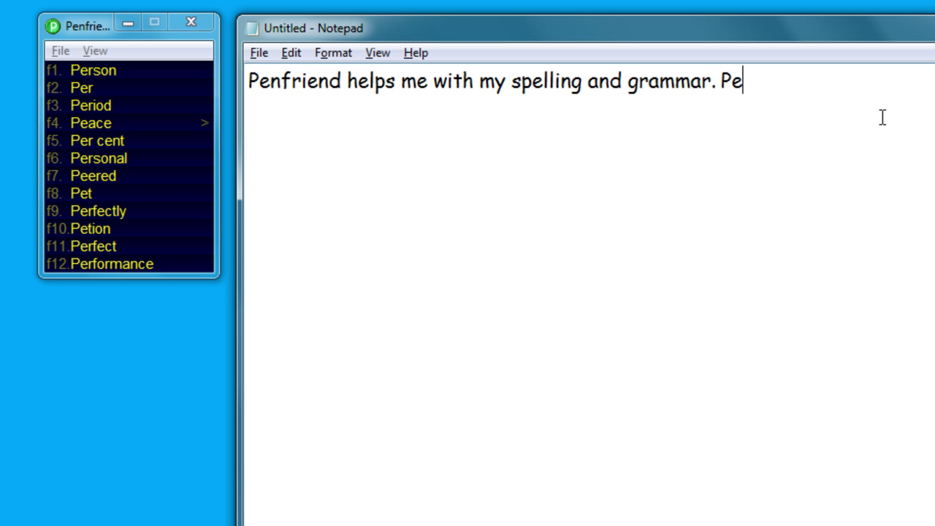
type("n")
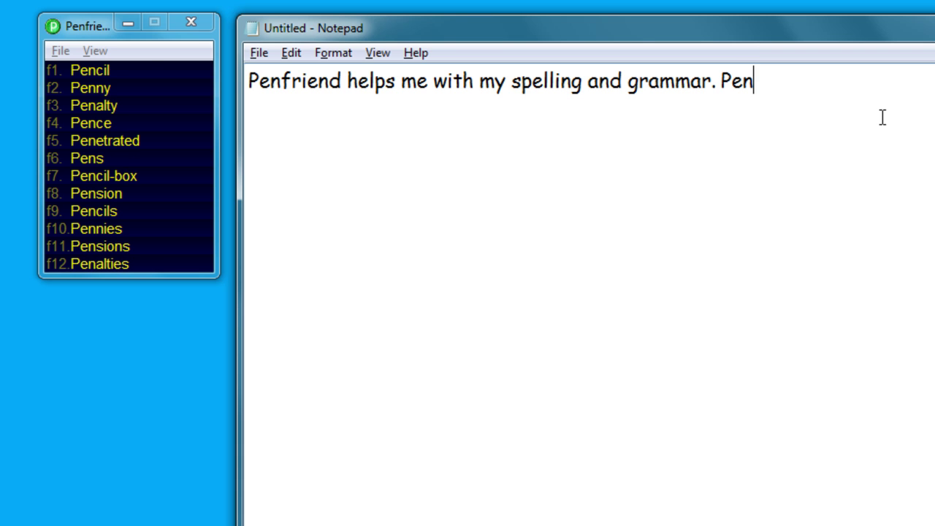
type("f")
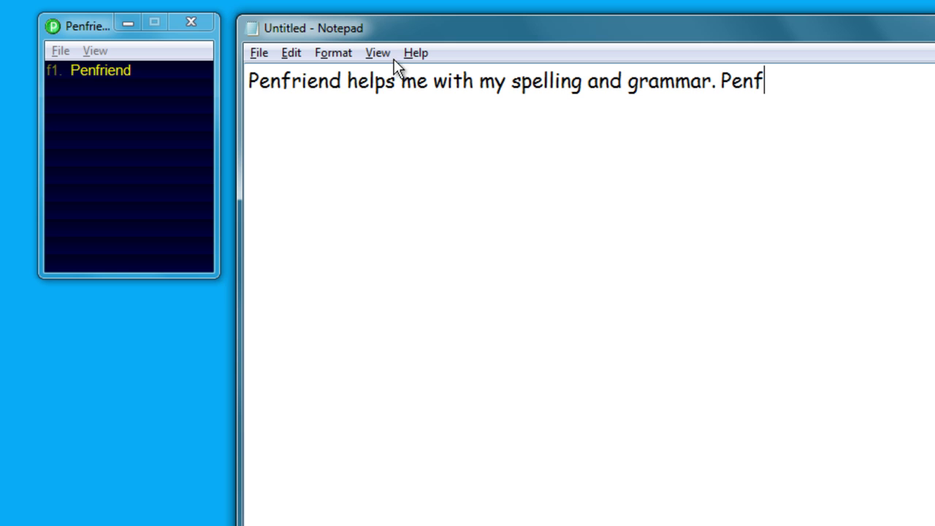
left_click(87, 71)
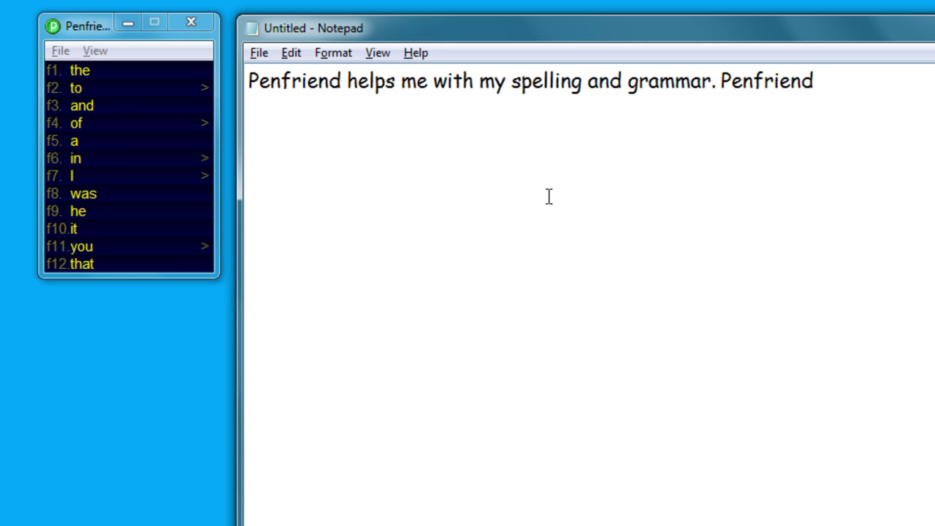
type("i")
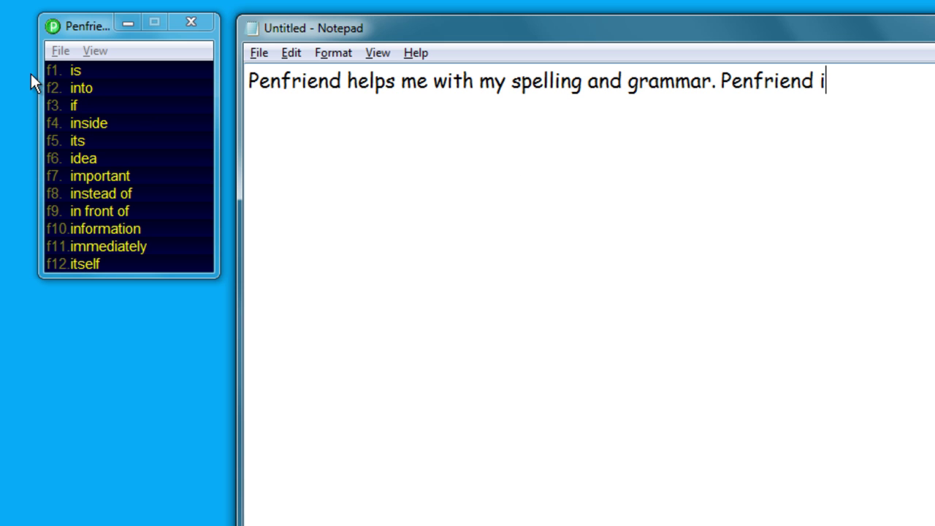
left_click(77, 70)
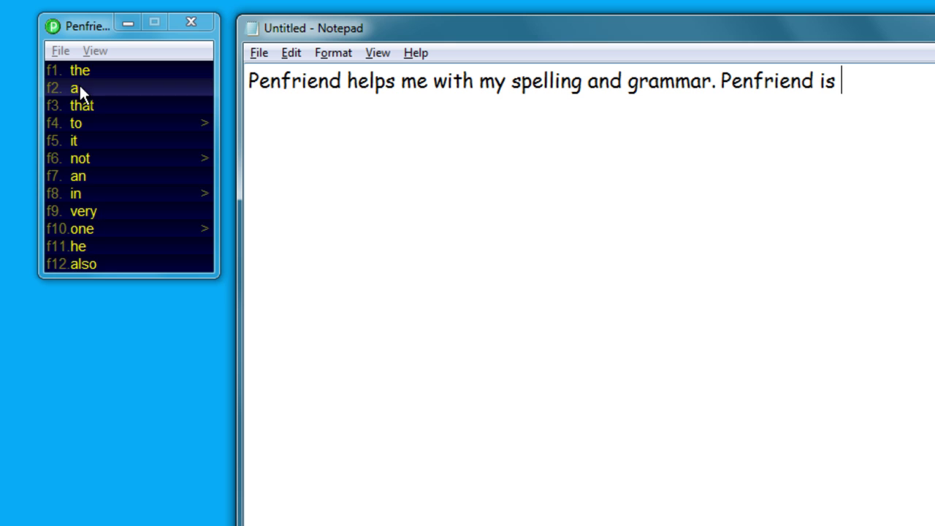
left_click(79, 85)
left_click(92, 66)
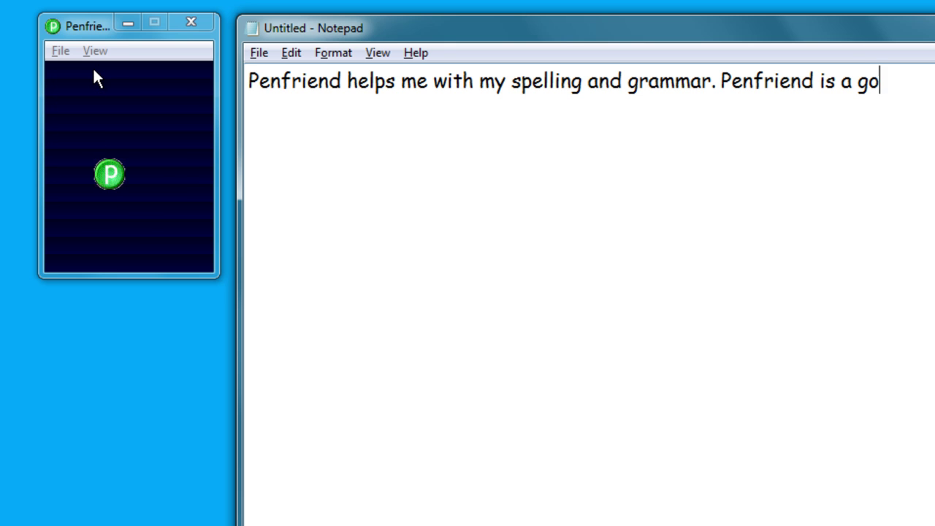
mouse_move(93, 68)
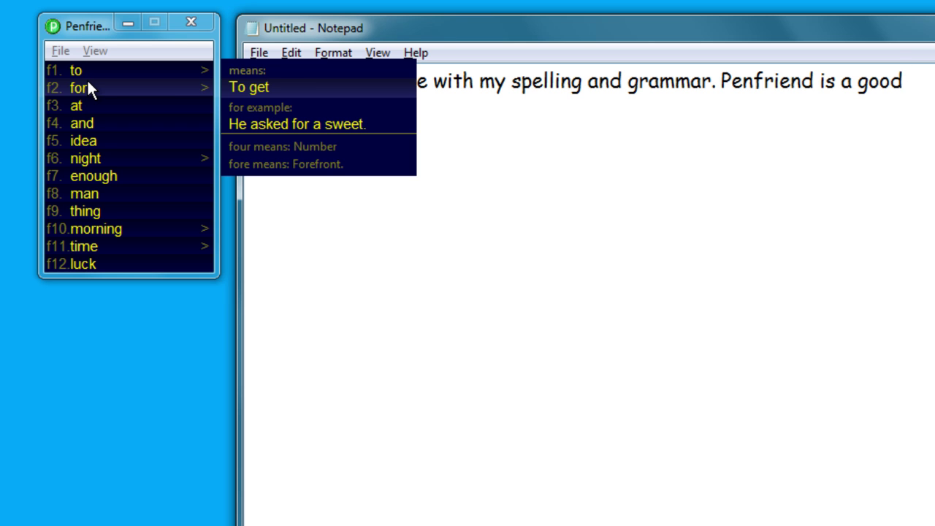
Step: Choose File > Save As and scroll the Lexicons folder down to the .lex files
left_click(59, 51)
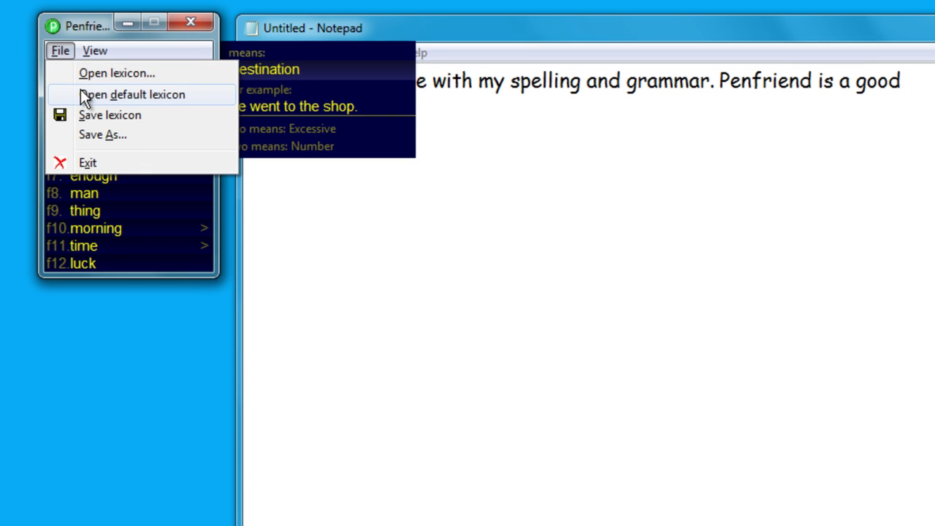
left_click(86, 129)
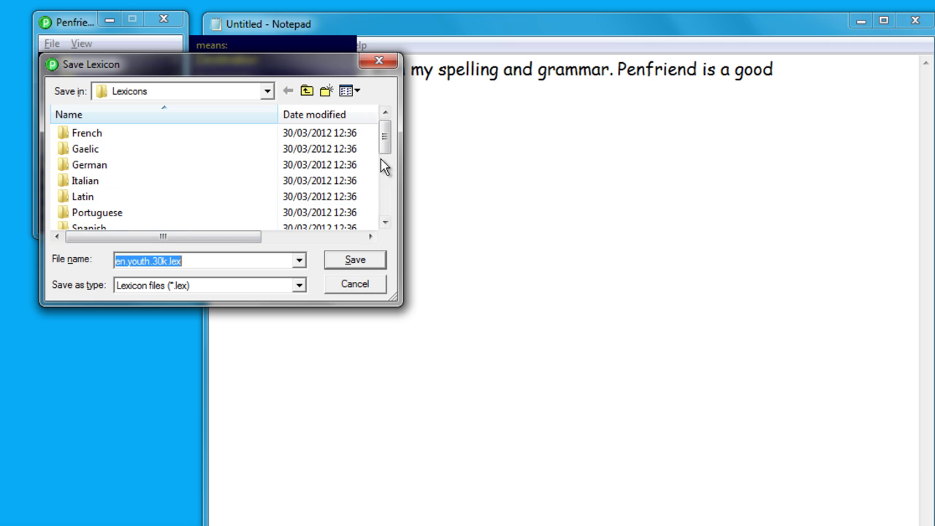
left_click_drag(389, 151, 358, 241)
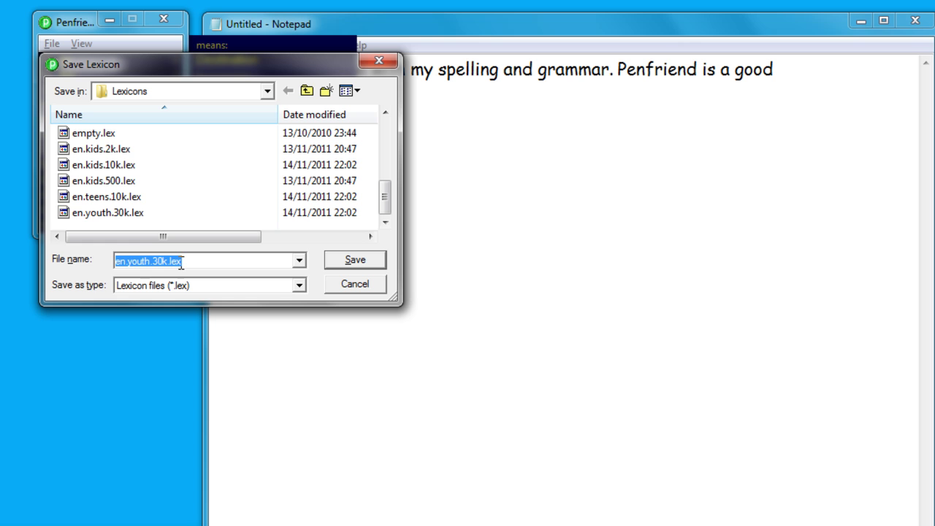